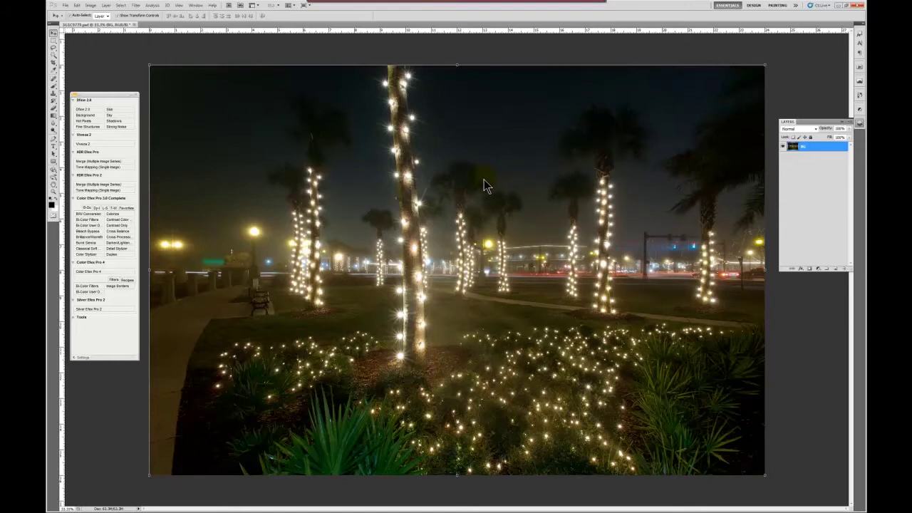
- Open the night photo's layer in Silver Efex Pro 2 and dismiss the system notification
{"action": "left_click", "coordinate": [460, 250]}
{"action": "left_click", "coordinate": [93, 311]}
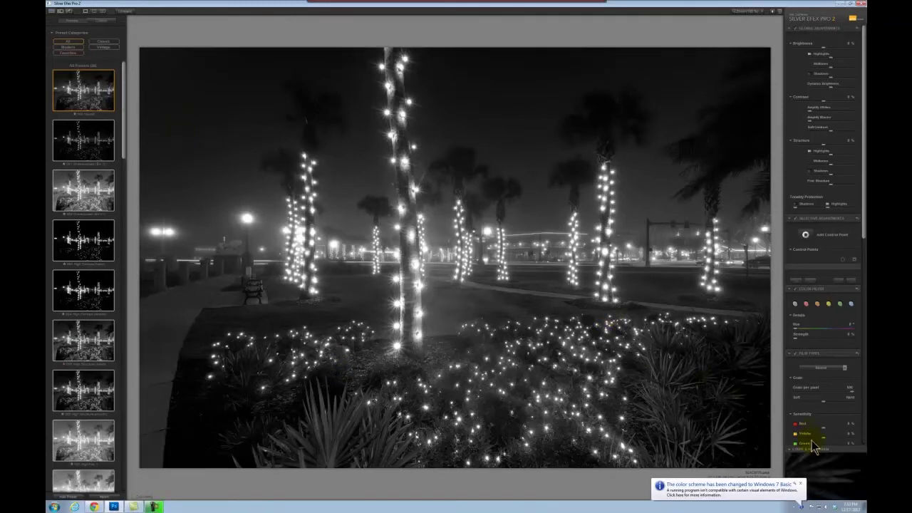
{"action": "left_click", "coordinate": [801, 485]}
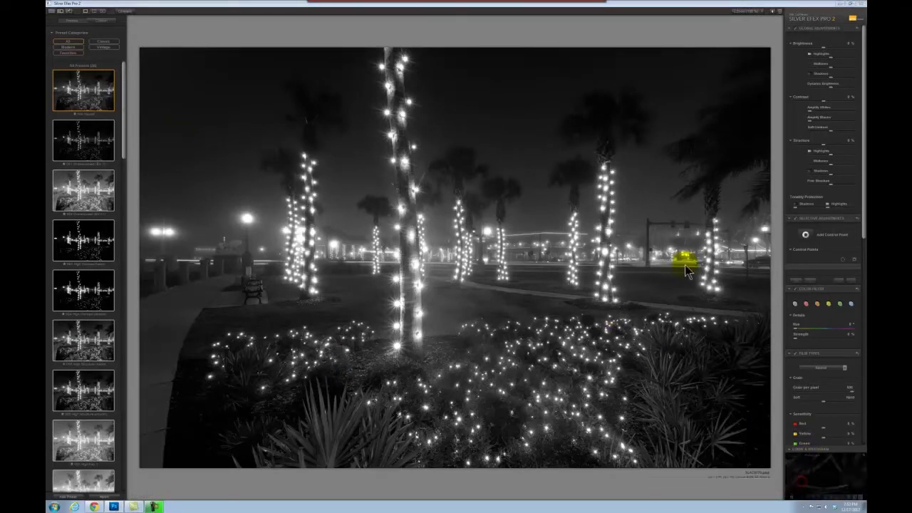
{"action": "left_click", "coordinate": [663, 7]}
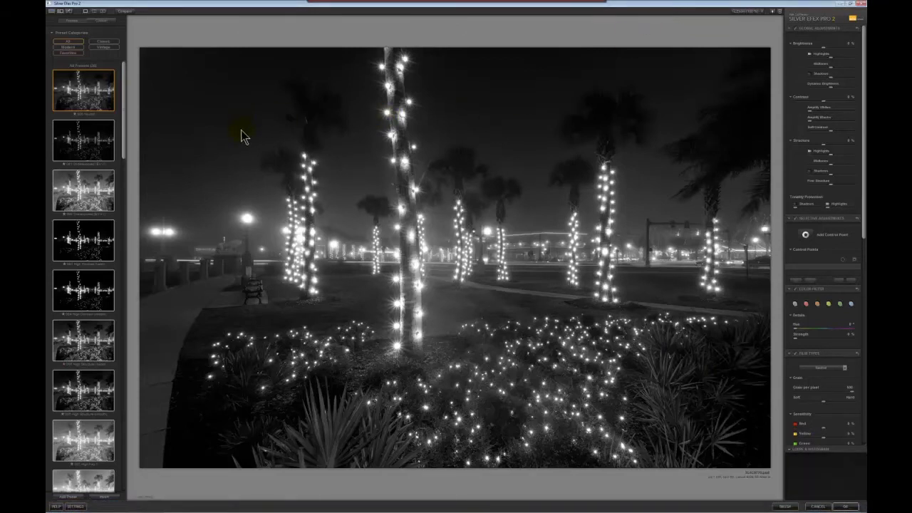
- Apply the 005 High Structure (harsh) preset to the photo
{"action": "left_click", "coordinate": [155, 55]}
{"action": "left_click", "coordinate": [137, 92]}
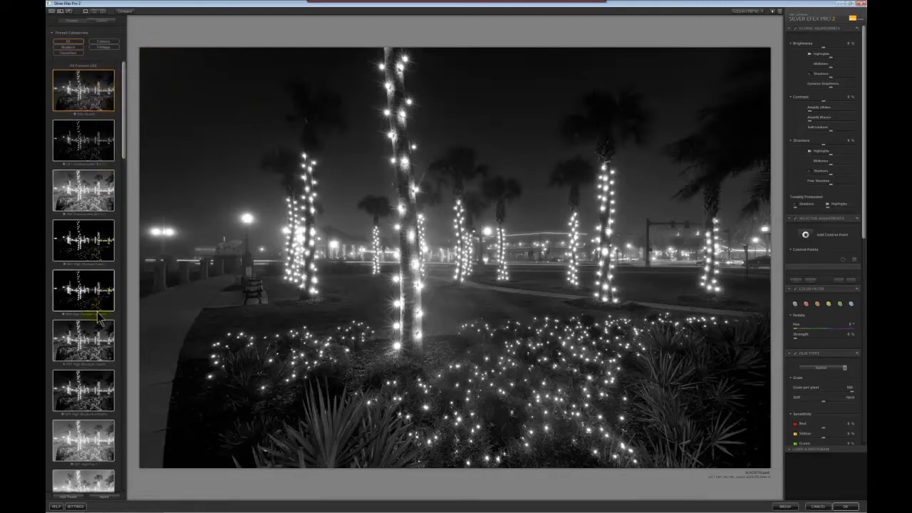
{"action": "left_click_drag", "start_coordinate": [124, 121], "coordinate": [132, 263]}
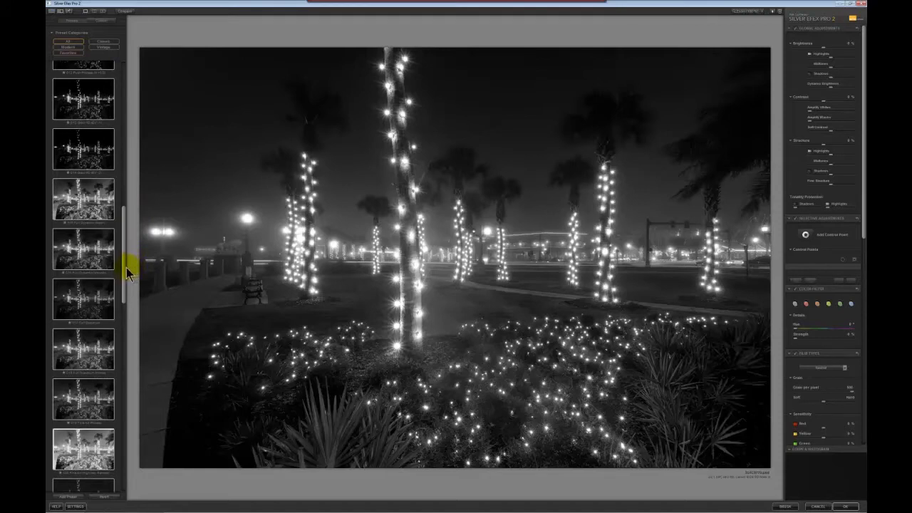
{"action": "left_click_drag", "start_coordinate": [125, 273], "coordinate": [126, 147]}
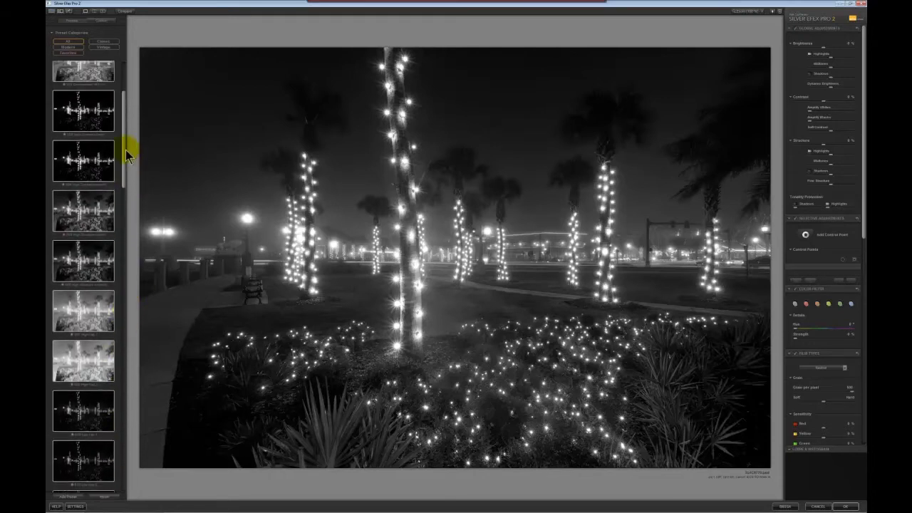
{"action": "left_click", "coordinate": [90, 211]}
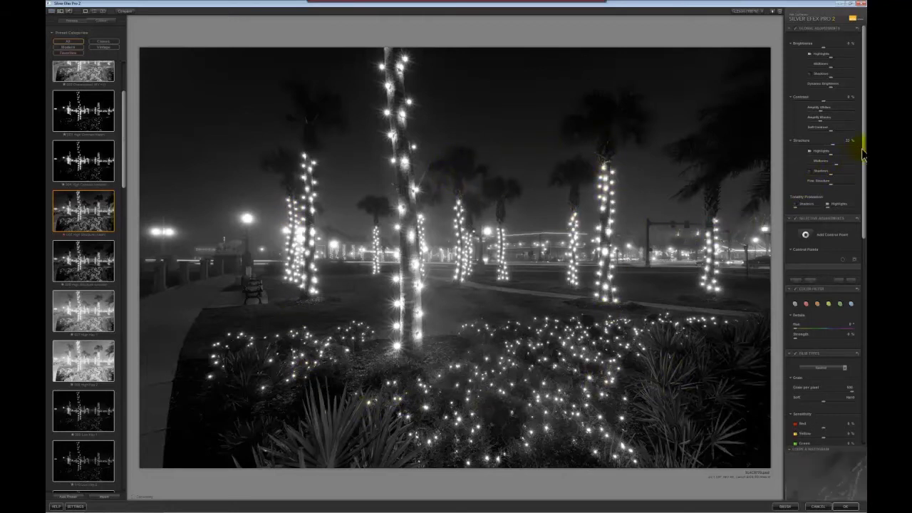
- Test the red film sensitivity at both extremes and settle it at about 54%
{"action": "left_click_drag", "start_coordinate": [864, 146], "coordinate": [862, 180]}
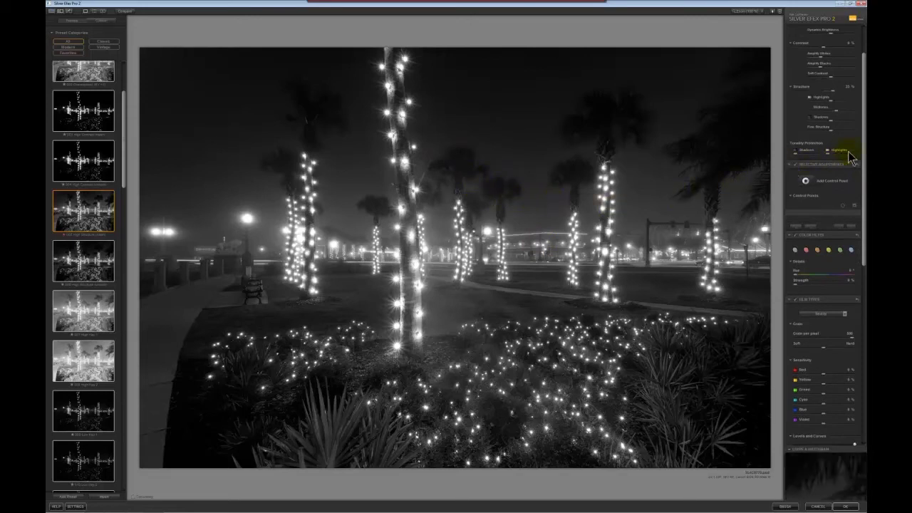
{"action": "left_click_drag", "start_coordinate": [863, 146], "coordinate": [863, 233]}
{"action": "scroll", "coordinate": [863, 233], "scroll_direction": "down", "scroll_amount": 2}
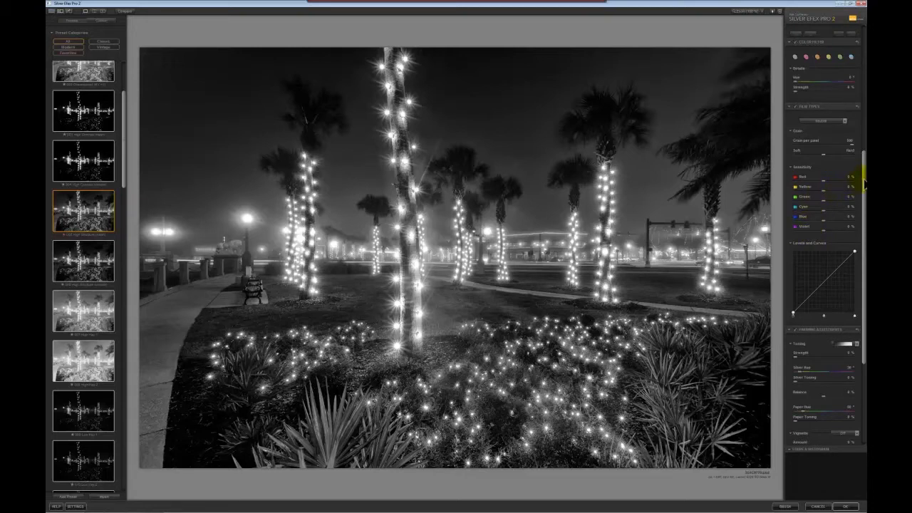
{"action": "scroll", "coordinate": [863, 184], "scroll_direction": "down", "scroll_amount": 1}
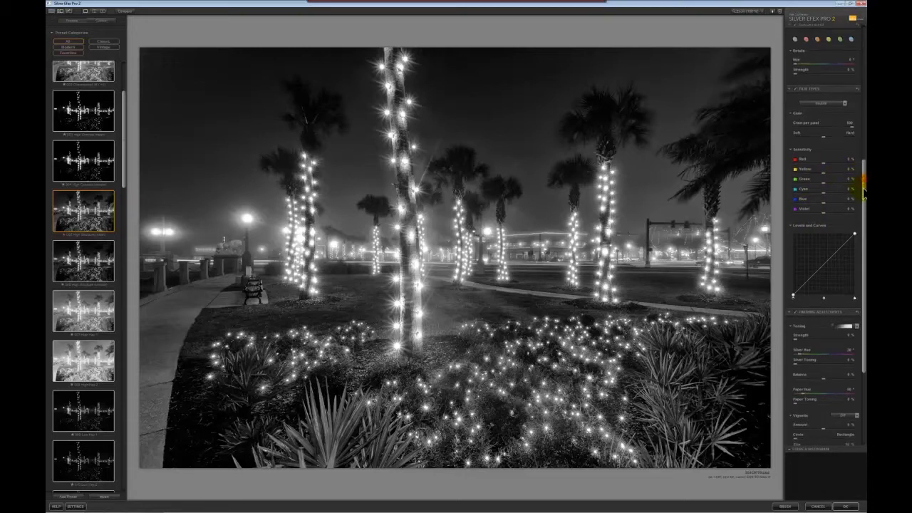
{"action": "left_click", "coordinate": [825, 166]}
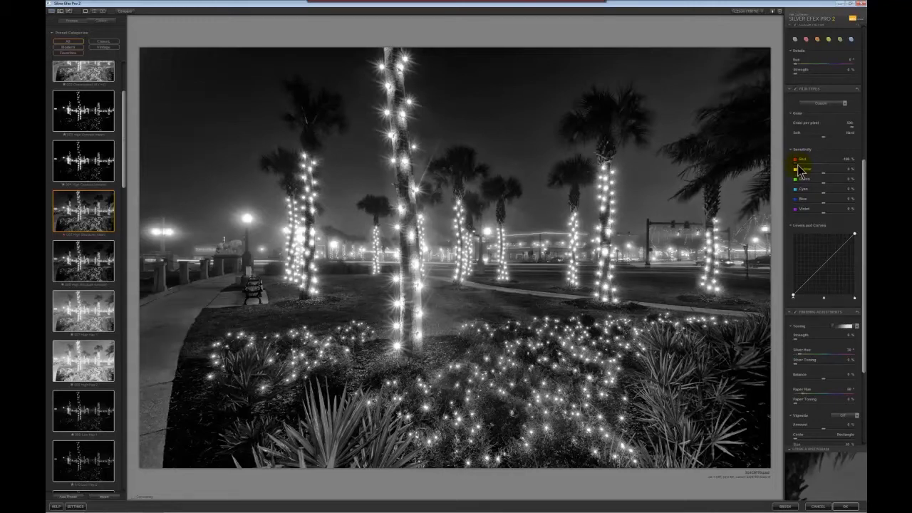
{"action": "left_click_drag", "start_coordinate": [830, 168], "coordinate": [857, 168]}
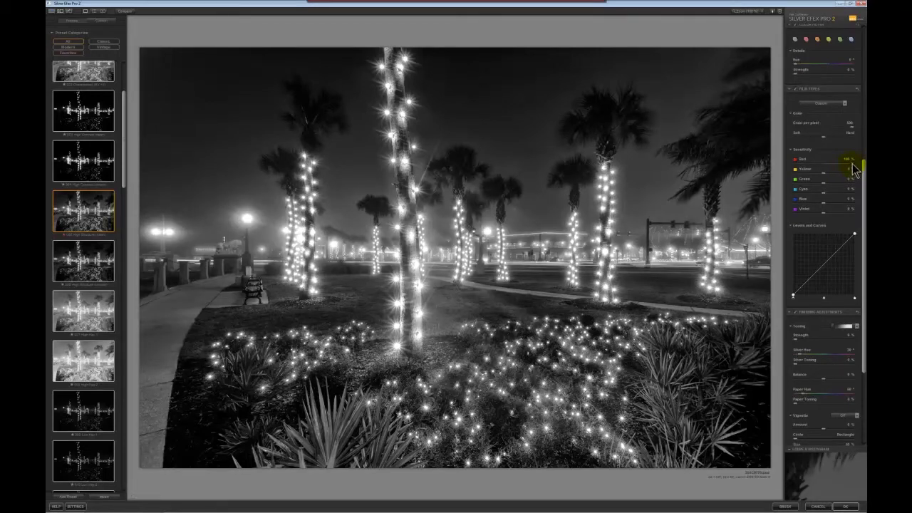
{"action": "left_click_drag", "start_coordinate": [852, 166], "coordinate": [780, 163]}
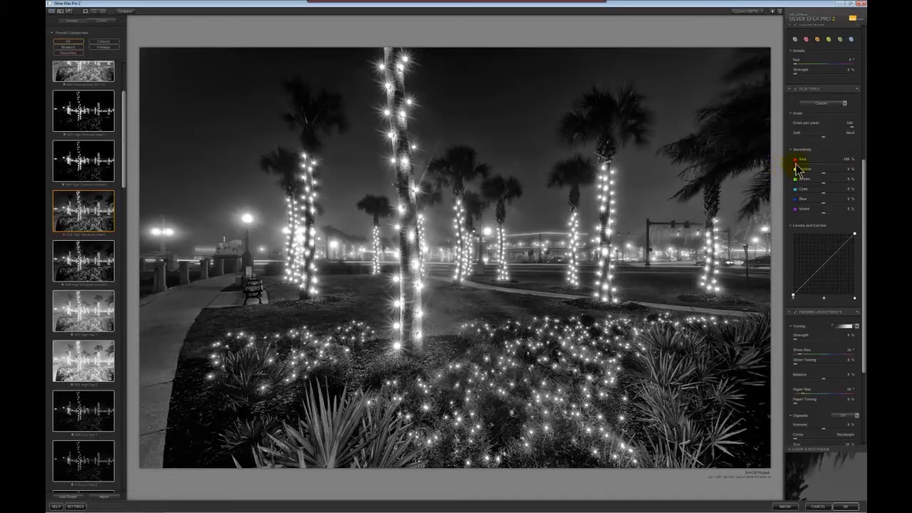
{"action": "left_click_drag", "start_coordinate": [807, 166], "coordinate": [843, 168]}
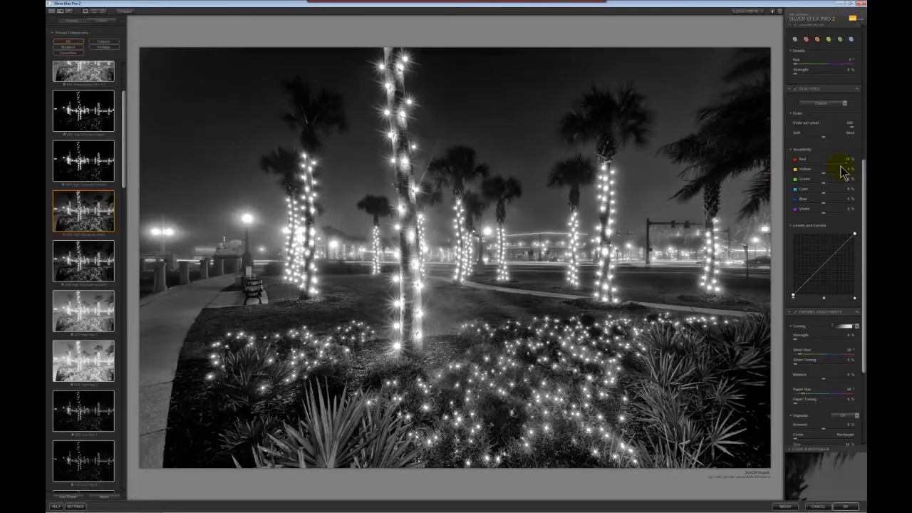
{"action": "left_click_drag", "start_coordinate": [848, 168], "coordinate": [836, 170]}
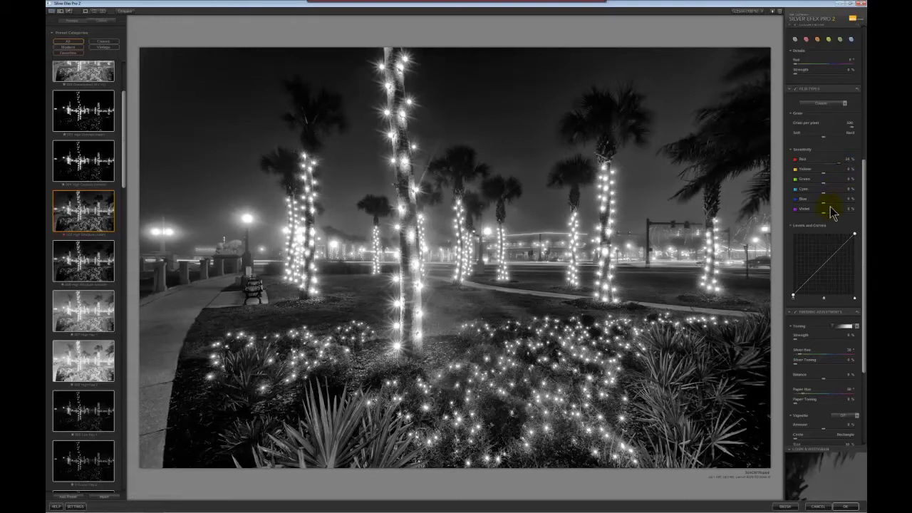
- Test the yellow film sensitivity at both extremes and settle it at -22%
{"action": "left_click_drag", "start_coordinate": [823, 176], "coordinate": [852, 187]}
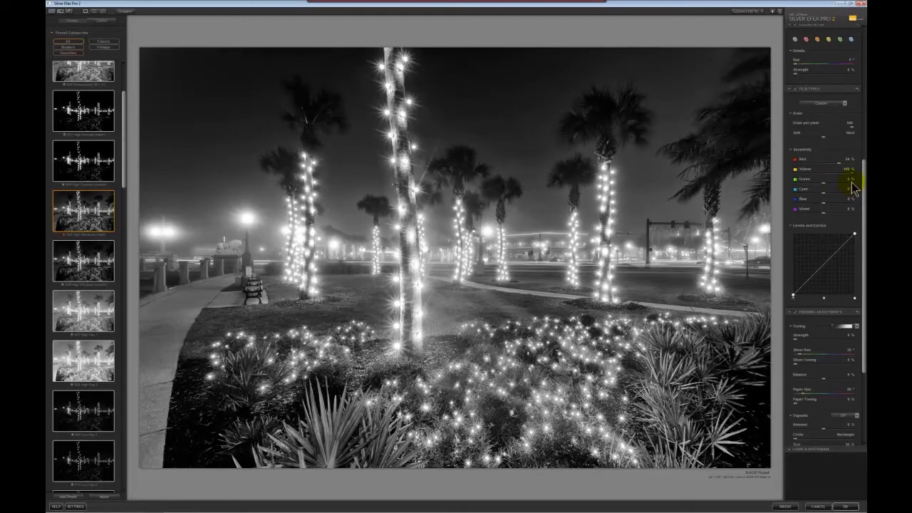
{"action": "left_click_drag", "start_coordinate": [852, 178], "coordinate": [794, 175]}
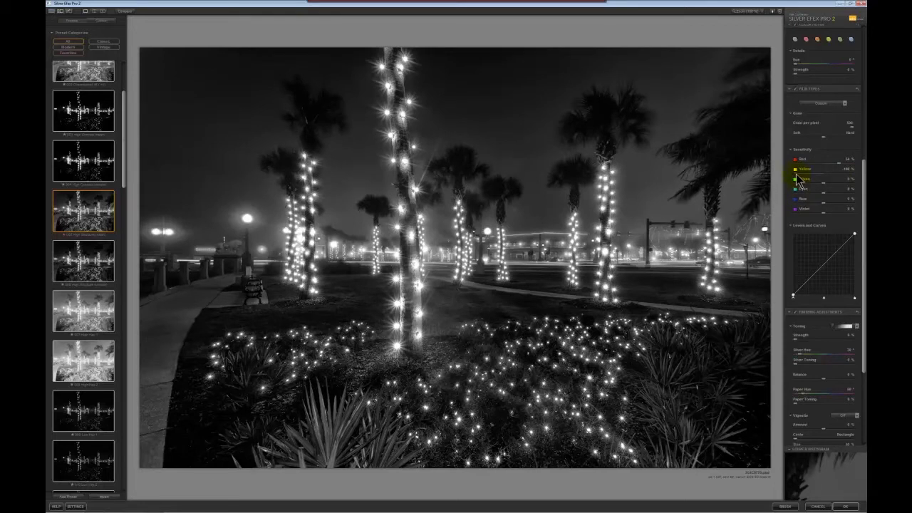
{"action": "left_click_drag", "start_coordinate": [796, 179], "coordinate": [824, 181]}
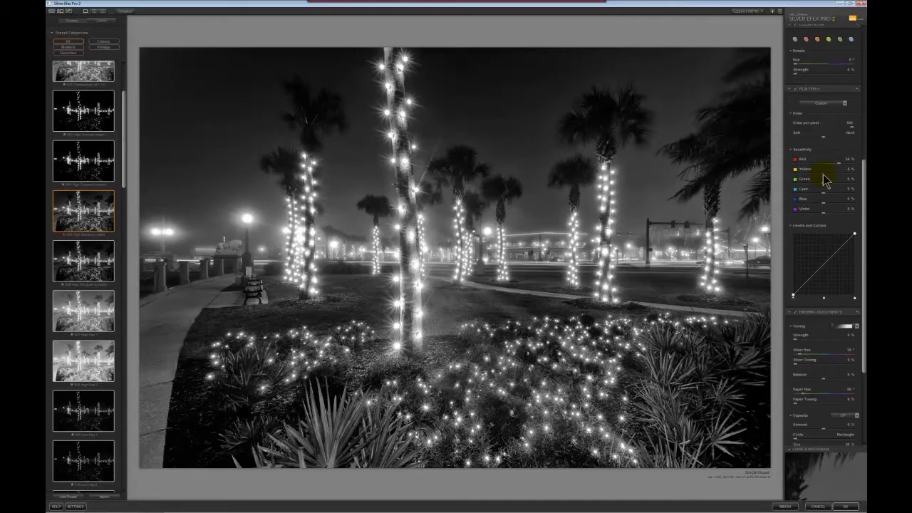
{"action": "mouse_move", "coordinate": [823, 180]}
{"action": "left_mouse_down"}
{"action": "mouse_move", "coordinate": [797, 175]}
{"action": "mouse_move", "coordinate": [823, 184]}
{"action": "left_mouse_up"}
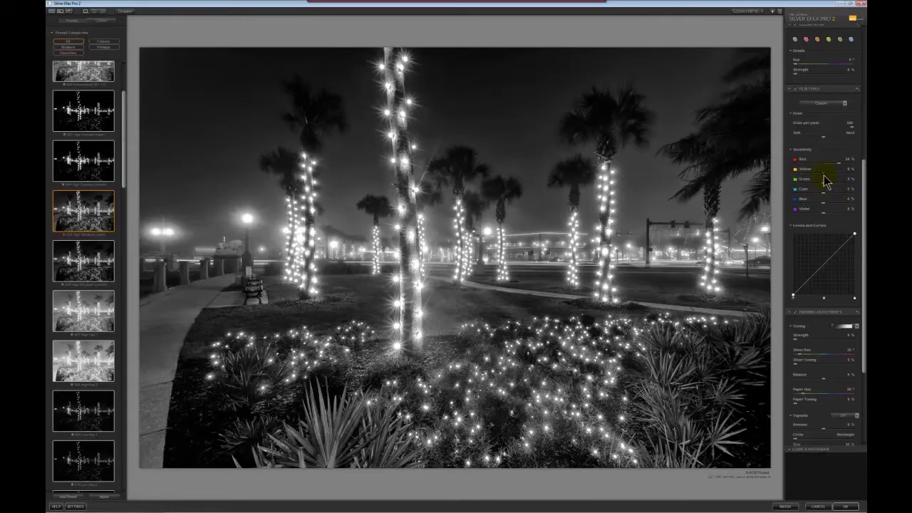
{"action": "left_click_drag", "start_coordinate": [824, 176], "coordinate": [817, 175]}
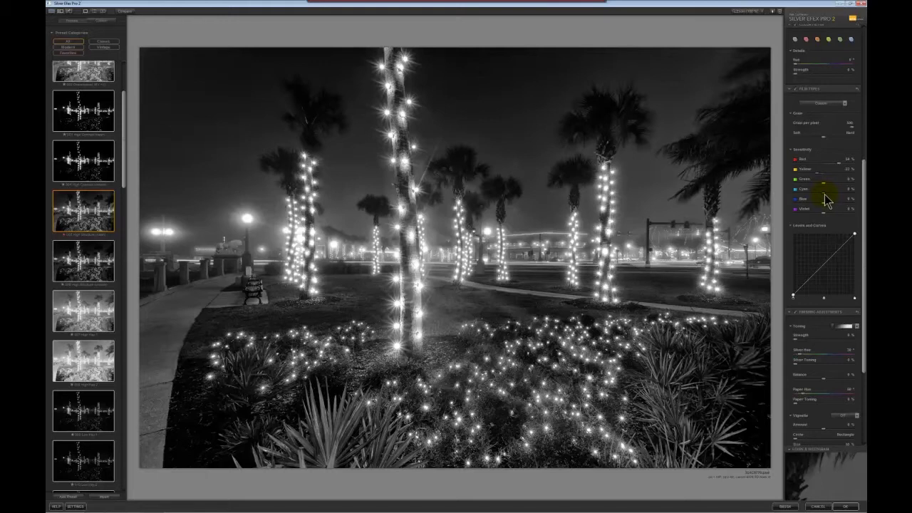
- Test the cyan film sensitivity at both extremes and settle it slightly below zero
{"action": "left_click_drag", "start_coordinate": [825, 197], "coordinate": [788, 197]}
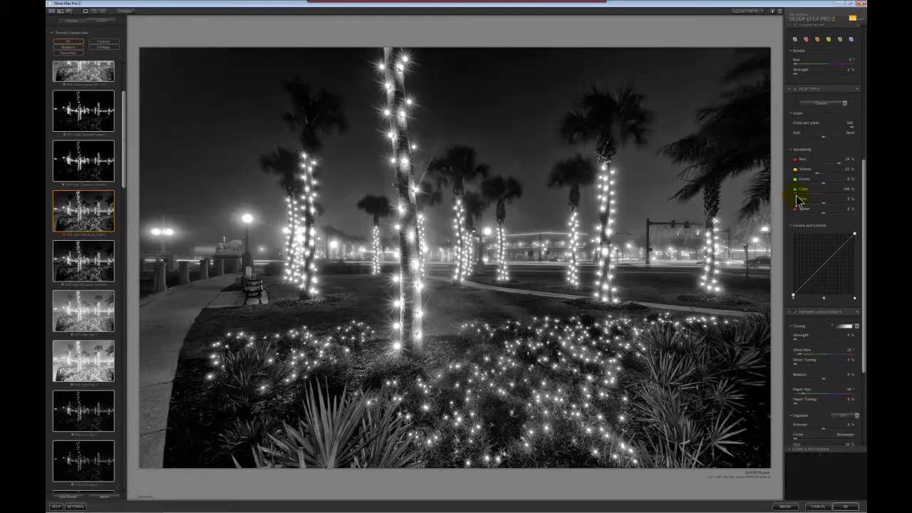
{"action": "left_click_drag", "start_coordinate": [799, 200], "coordinate": [861, 199]}
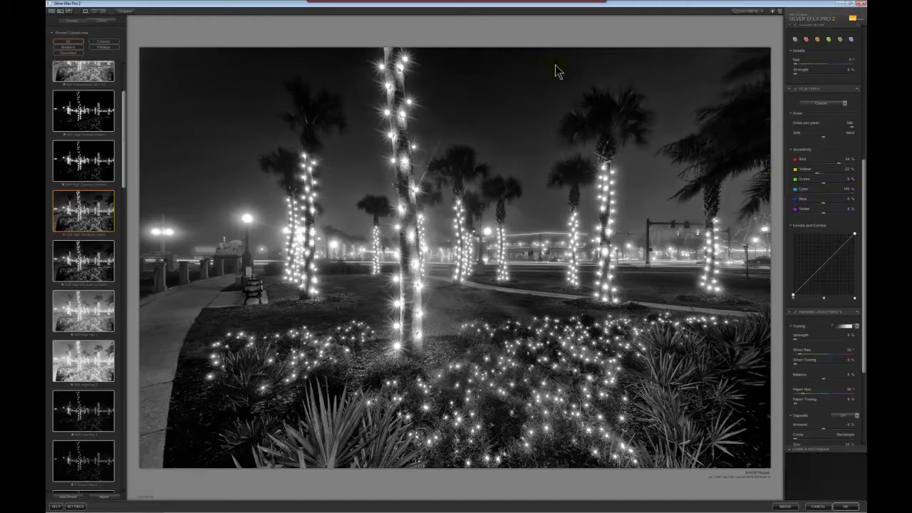
{"action": "left_click", "coordinate": [793, 194]}
{"action": "left_click_drag", "start_coordinate": [793, 198], "coordinate": [835, 206]}
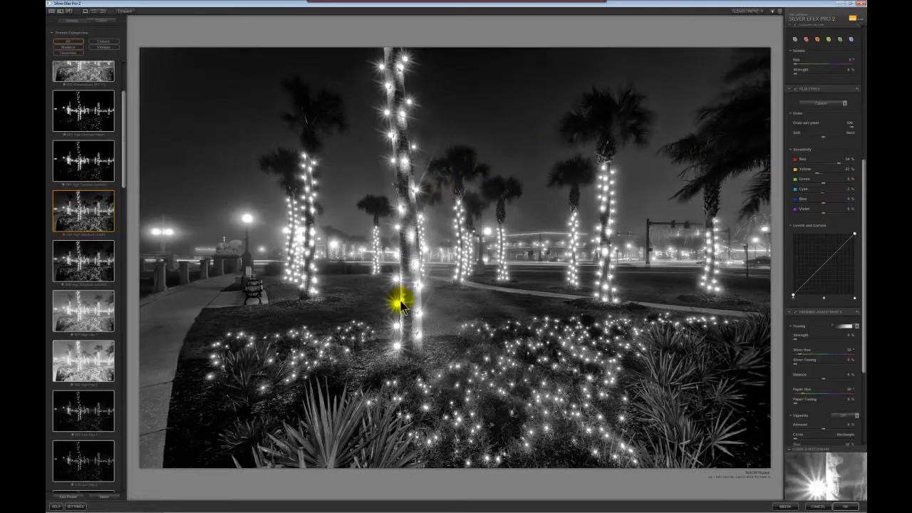
- Apply a Sepia toning preset in the finishing adjustments, dismissing the system notification
{"action": "scroll", "coordinate": [851, 188], "scroll_direction": "down", "scroll_amount": 1}
{"action": "mouse_move", "coordinate": [813, 187]}
{"action": "left_mouse_down"}
{"action": "mouse_move", "coordinate": [850, 188]}
{"action": "mouse_move", "coordinate": [814, 179]}
{"action": "mouse_move", "coordinate": [850, 193]}
{"action": "mouse_move", "coordinate": [815, 193]}
{"action": "left_mouse_up"}
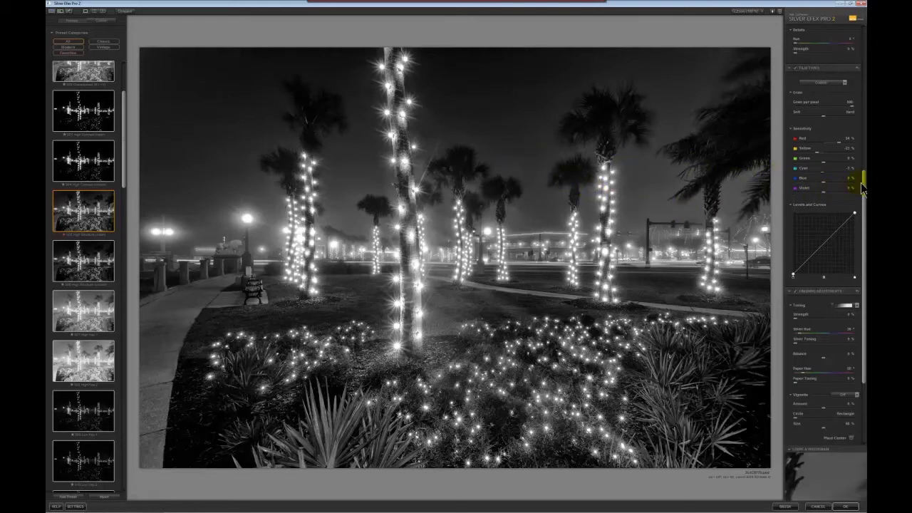
{"action": "scroll", "coordinate": [863, 182], "scroll_direction": "down", "scroll_amount": 1}
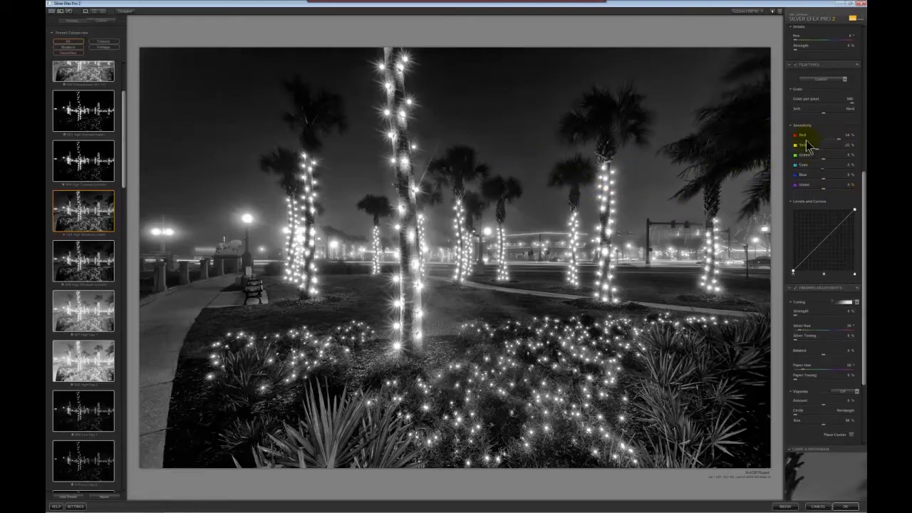
{"action": "left_click_drag", "start_coordinate": [863, 181], "coordinate": [863, 242]}
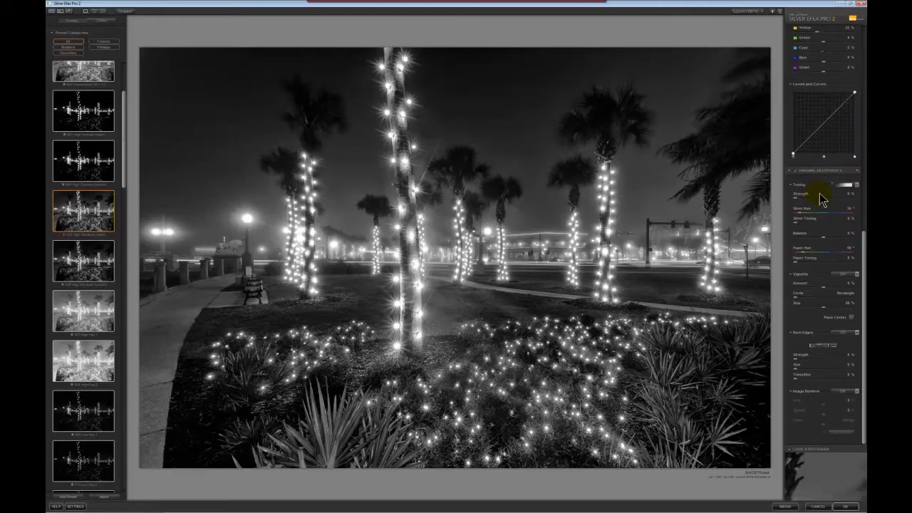
{"action": "left_click", "coordinate": [856, 185]}
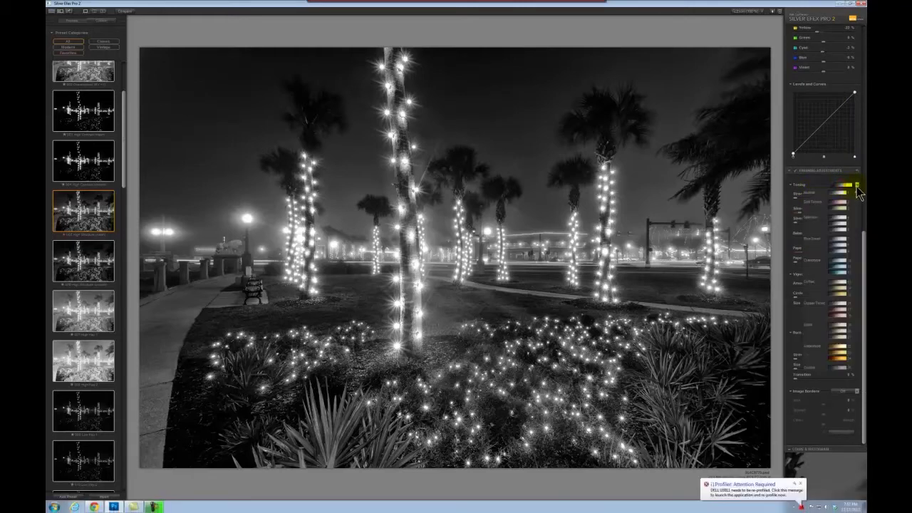
{"action": "left_click", "coordinate": [796, 484]}
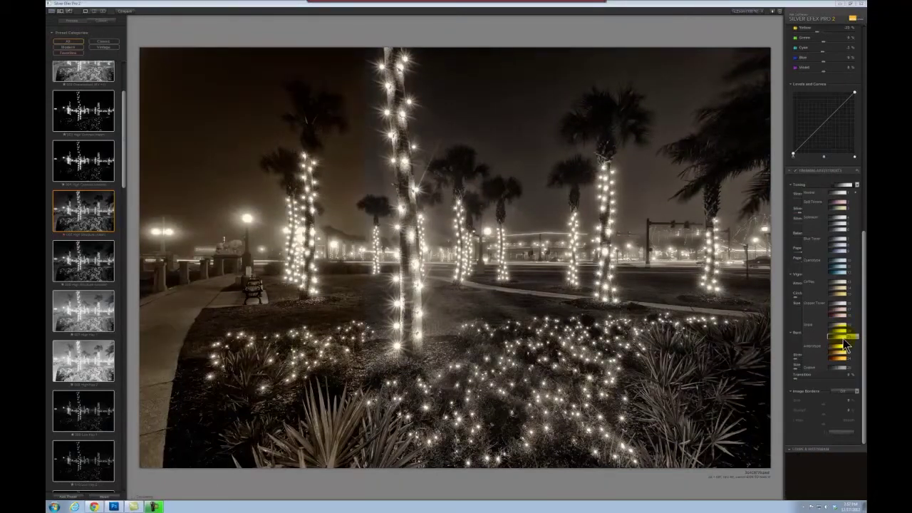
{"action": "left_click", "coordinate": [843, 341]}
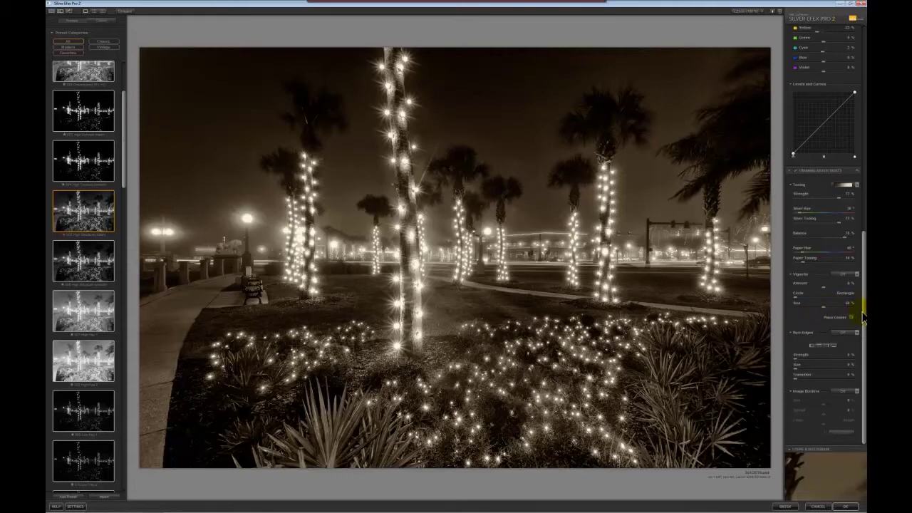
- Fine-tune the sepia effect by setting the toning strength and silver toning to 72%
{"action": "scroll", "coordinate": [864, 311], "scroll_direction": "up", "scroll_amount": 1}
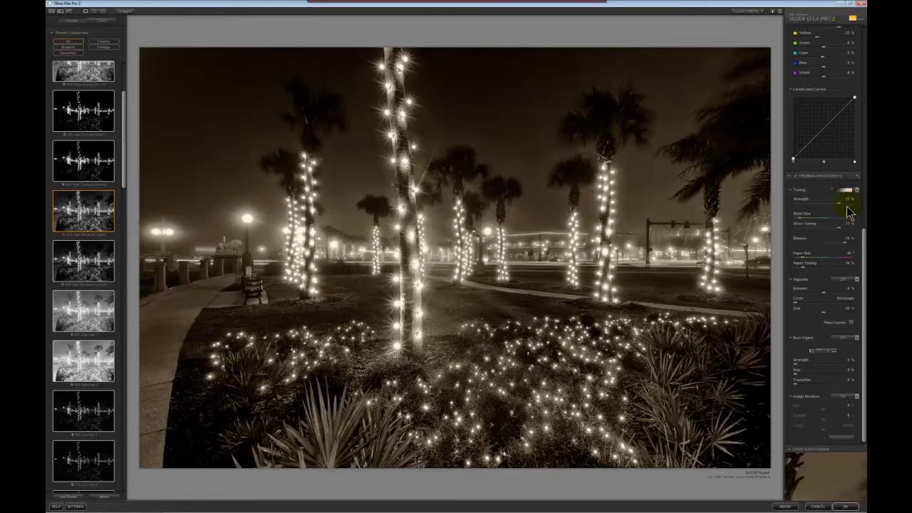
{"action": "mouse_move", "coordinate": [840, 203]}
{"action": "left_mouse_down"}
{"action": "mouse_move", "coordinate": [814, 203]}
{"action": "mouse_move", "coordinate": [838, 206]}
{"action": "left_mouse_up"}
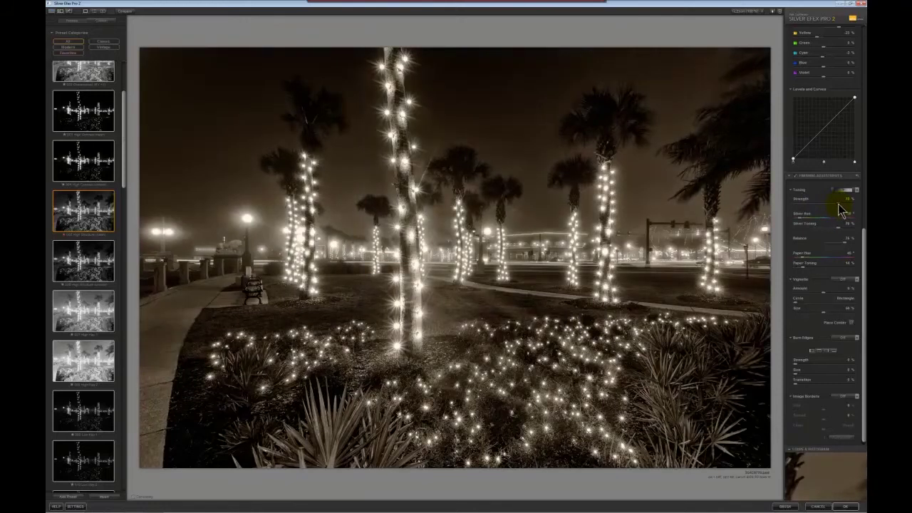
{"action": "left_click_drag", "start_coordinate": [839, 207], "coordinate": [838, 210]}
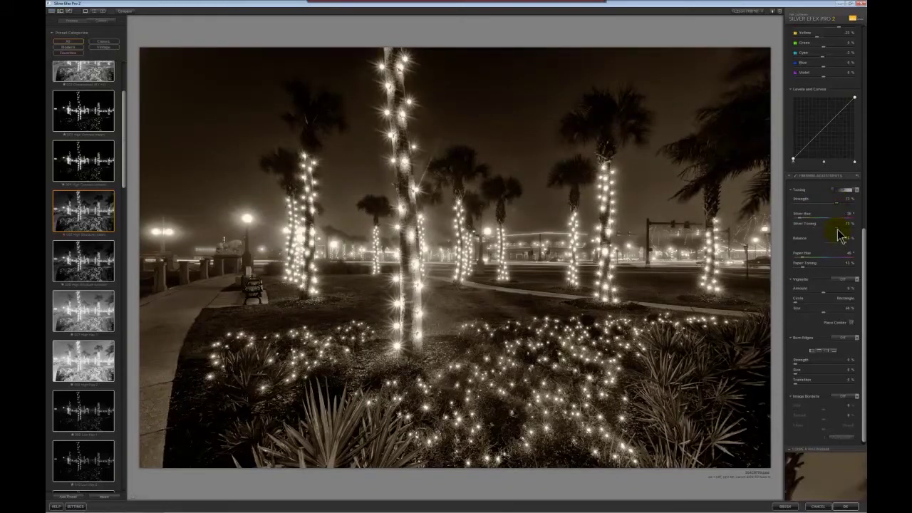
{"action": "left_click_drag", "start_coordinate": [839, 235], "coordinate": [825, 232]}
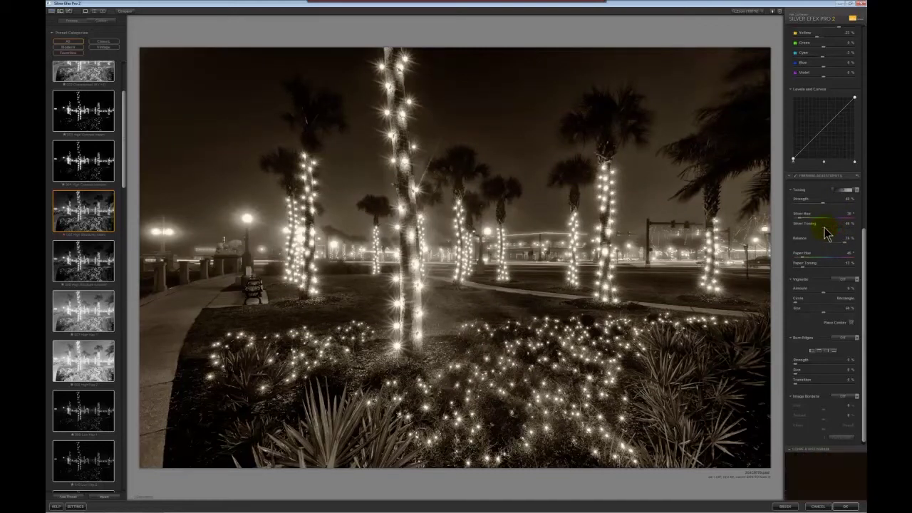
{"action": "left_click_drag", "start_coordinate": [824, 228], "coordinate": [841, 236]}
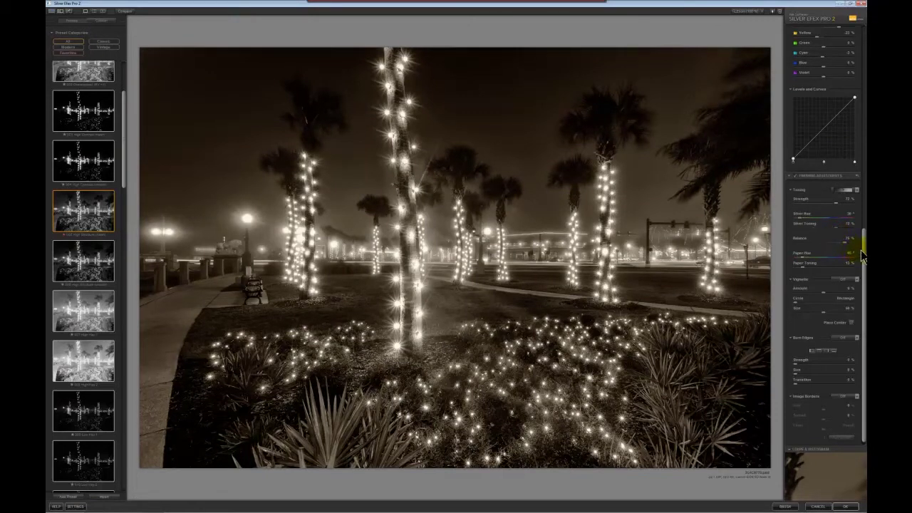
{"action": "scroll", "coordinate": [863, 249], "scroll_direction": "down", "scroll_amount": 1}
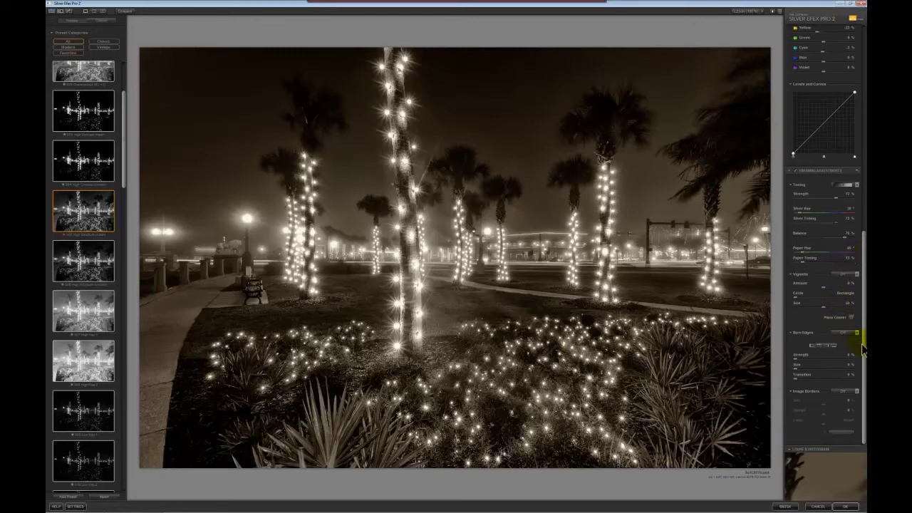
- Add the Type 12 image border and reduce its size well below zero for a narrower frame around the photo
{"action": "left_click", "coordinate": [857, 394]}
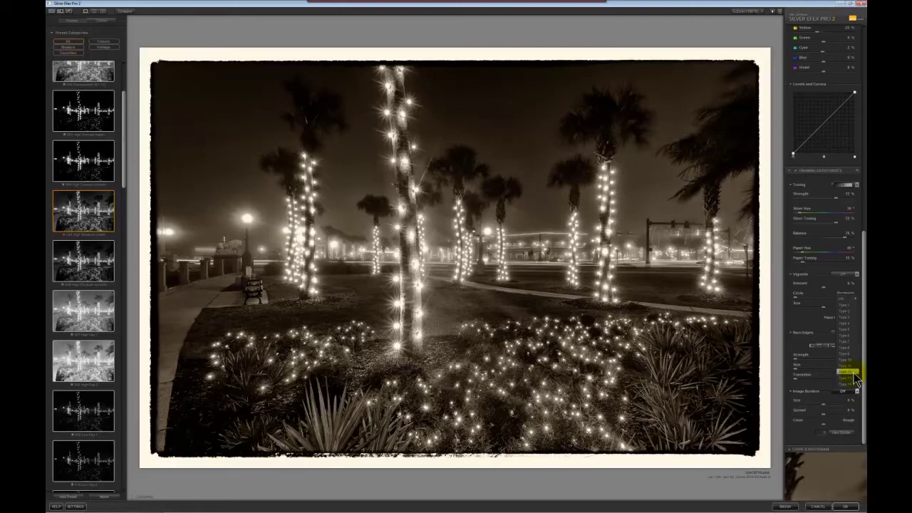
{"action": "left_click", "coordinate": [852, 375]}
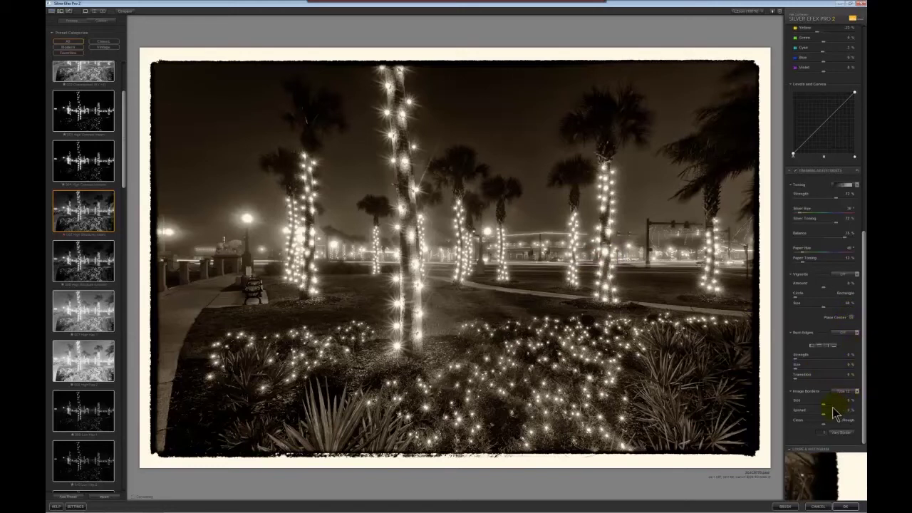
{"action": "left_click_drag", "start_coordinate": [824, 405], "coordinate": [810, 404]}
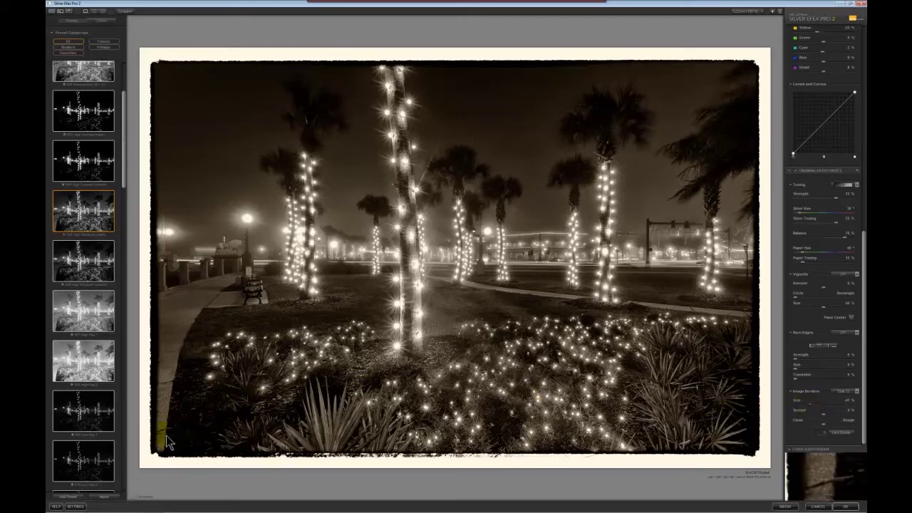
{"action": "left_click", "coordinate": [147, 448]}
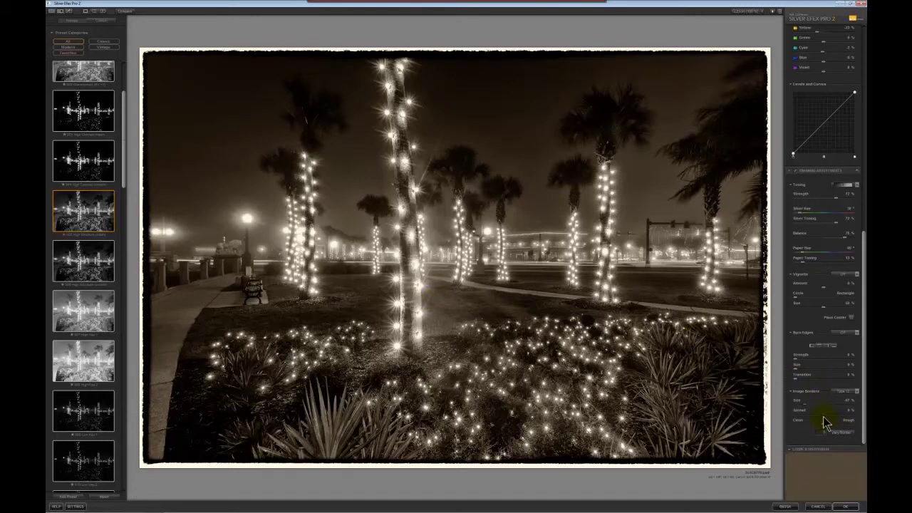
- Test the border's spread above zero, settle it below zero, and shift the border edge toward Rough
{"action": "left_click_drag", "start_coordinate": [825, 421], "coordinate": [841, 419]}
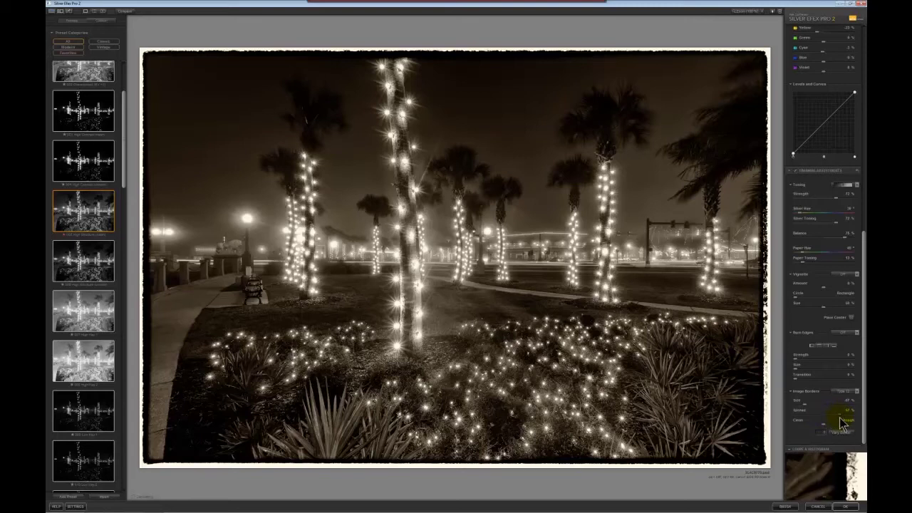
{"action": "left_click_drag", "start_coordinate": [841, 422], "coordinate": [809, 422]}
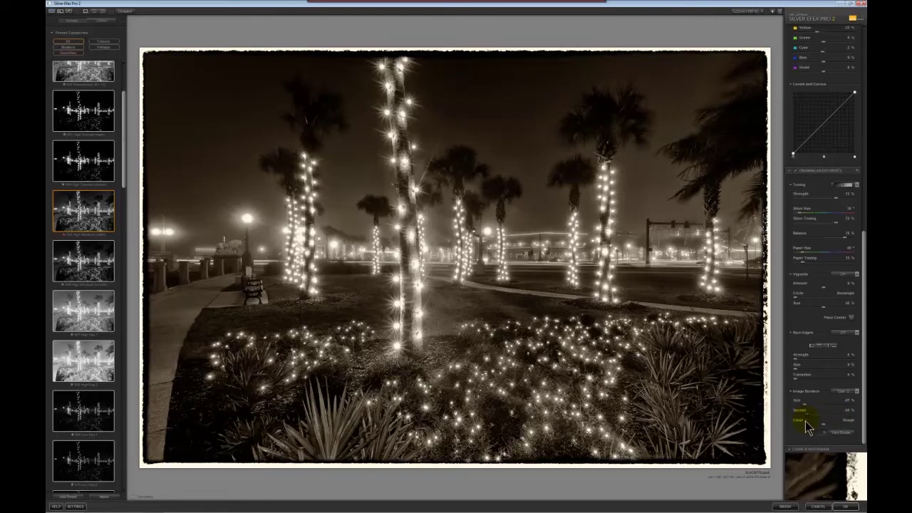
{"action": "left_click", "coordinate": [824, 425]}
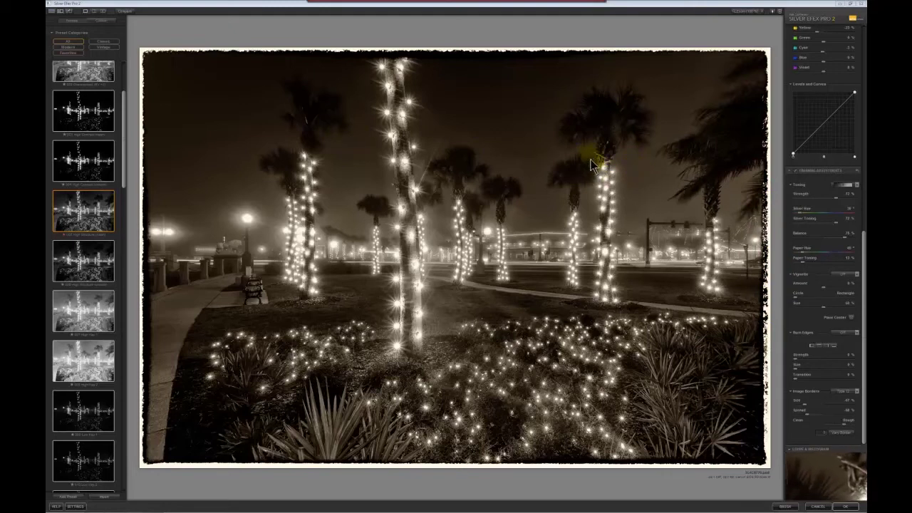
- Apply the finished Silver Efex Pro 2 adjustments and return to Photoshop with the result on its own layer
{"action": "left_click", "coordinate": [845, 506]}
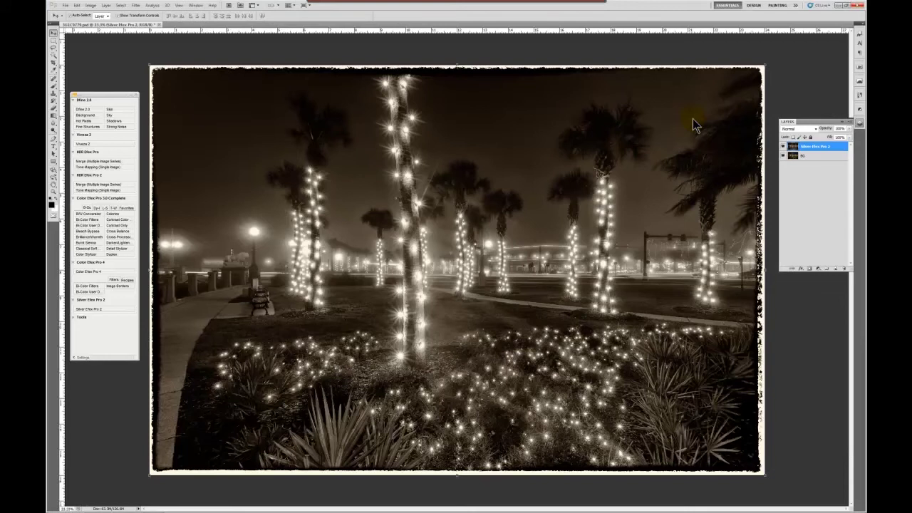
{"action": "left_click", "coordinate": [456, 217]}
{"action": "left_click", "coordinate": [362, 189]}
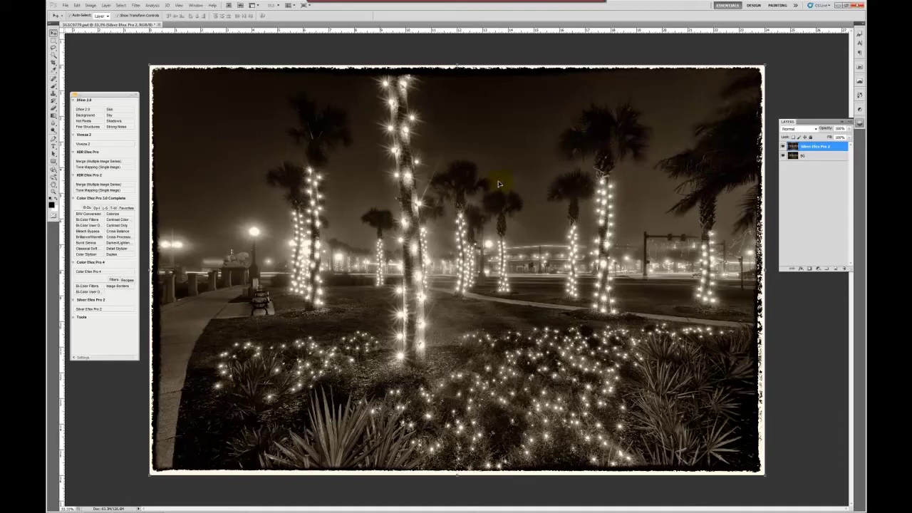
- Examine the toned photo at actual pixels across the foreground plants, the lit palm trunks and the left border
{"action": "left_click", "coordinate": [178, 5]}
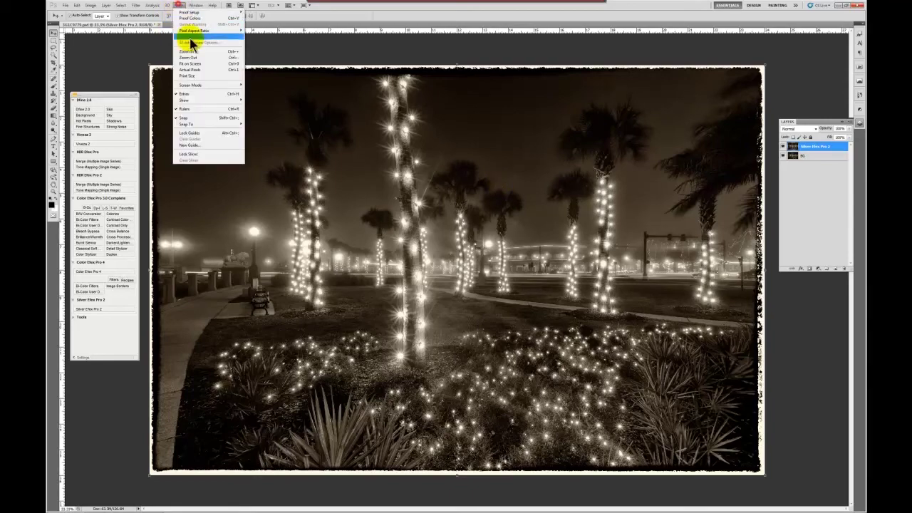
{"action": "left_click", "coordinate": [188, 69]}
{"action": "left_click_drag", "start_coordinate": [285, 252], "coordinate": [385, 235]}
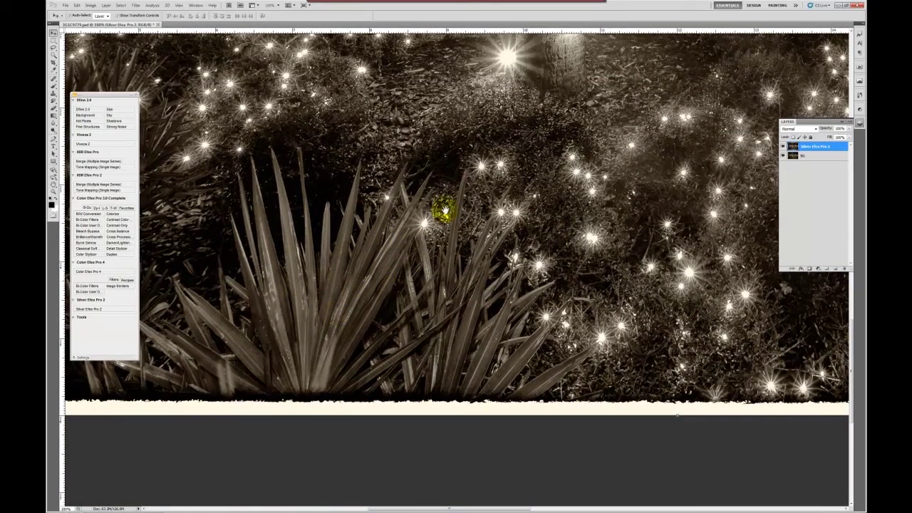
{"action": "left_click_drag", "start_coordinate": [625, 253], "coordinate": [467, 408]}
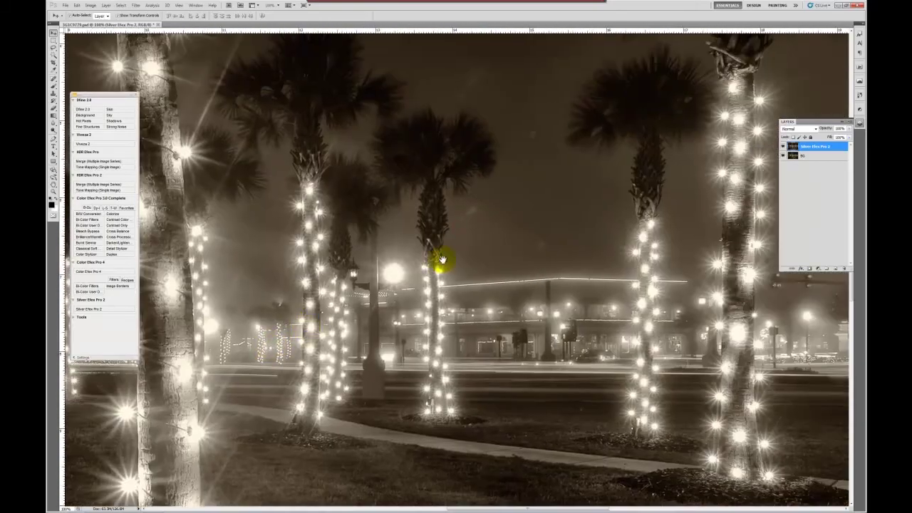
{"action": "left_click_drag", "start_coordinate": [442, 259], "coordinate": [519, 230]}
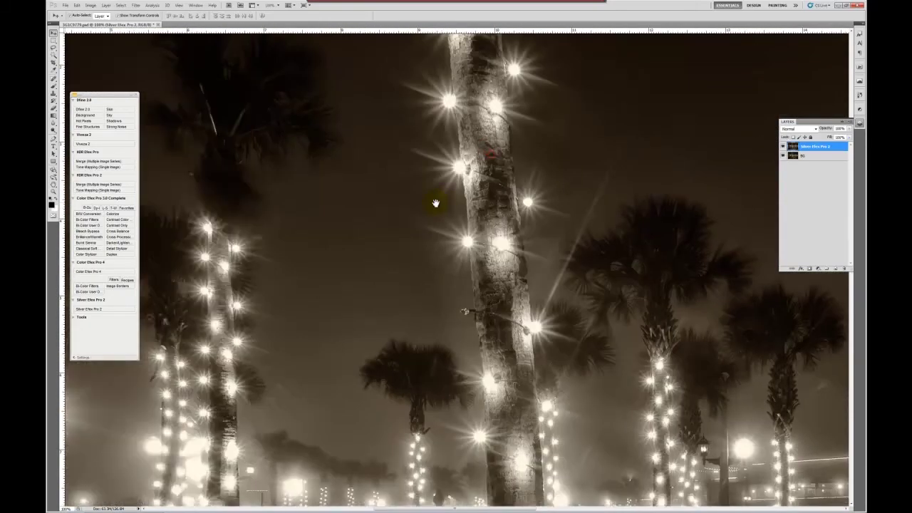
{"action": "left_click_drag", "start_coordinate": [393, 223], "coordinate": [505, 147]}
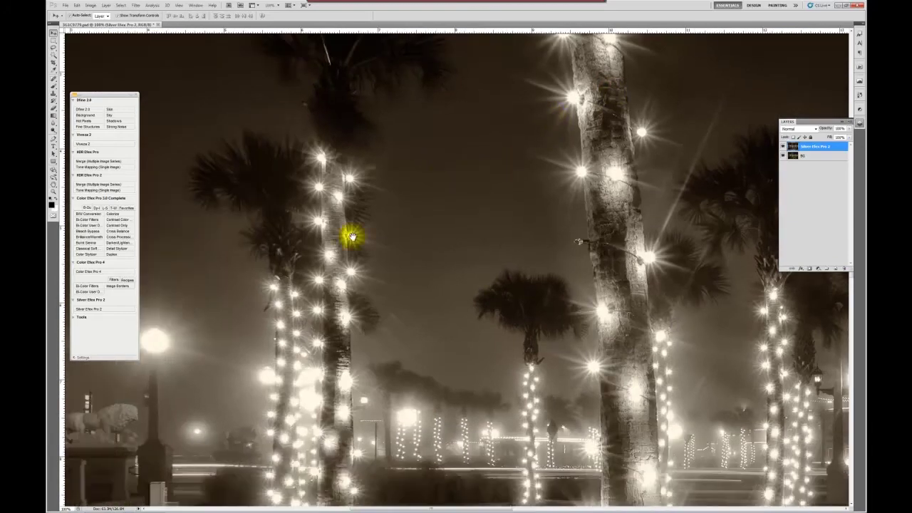
{"action": "left_click_drag", "start_coordinate": [350, 235], "coordinate": [530, 265]}
{"action": "left_click_drag", "start_coordinate": [347, 162], "coordinate": [481, 189]}
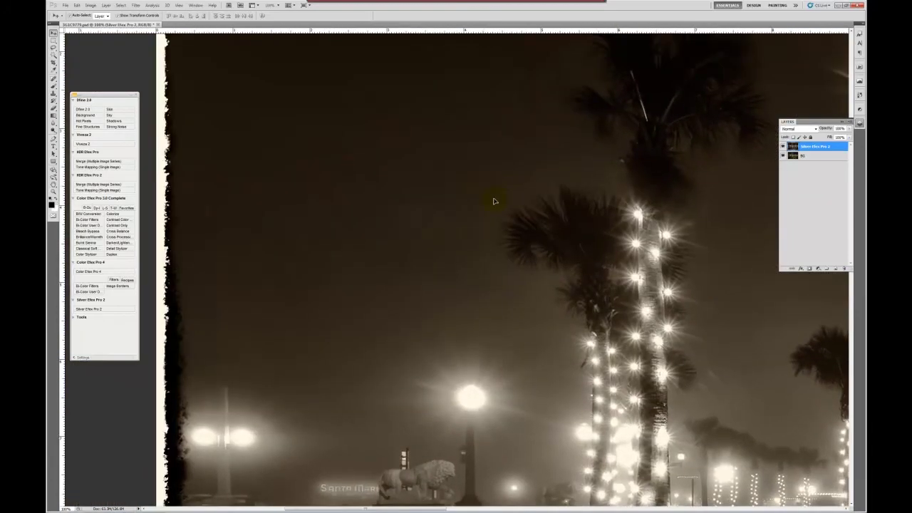
- Examine the palm crowns, night sky and upper border at actual pixels, and fit the whole image on screen
{"action": "left_click_drag", "start_coordinate": [636, 256], "coordinate": [485, 157]}
{"action": "left_click_drag", "start_coordinate": [509, 193], "coordinate": [399, 152]}
{"action": "left_click_drag", "start_coordinate": [557, 196], "coordinate": [441, 177]}
{"action": "left_click_drag", "start_coordinate": [527, 178], "coordinate": [257, 179]}
{"action": "mouse_move", "coordinate": [637, 171]}
{"action": "left_mouse_down"}
{"action": "mouse_move", "coordinate": [413, 173]}
{"action": "mouse_move", "coordinate": [398, 255]}
{"action": "mouse_move", "coordinate": [382, 246]}
{"action": "mouse_move", "coordinate": [377, 258]}
{"action": "mouse_move", "coordinate": [350, 221]}
{"action": "left_mouse_up"}
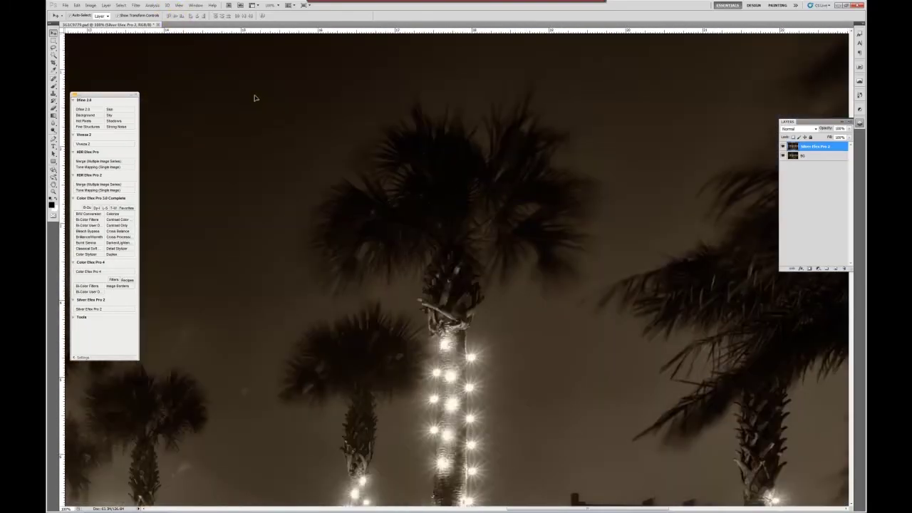
{"action": "left_click_drag", "start_coordinate": [255, 94], "coordinate": [444, 197]}
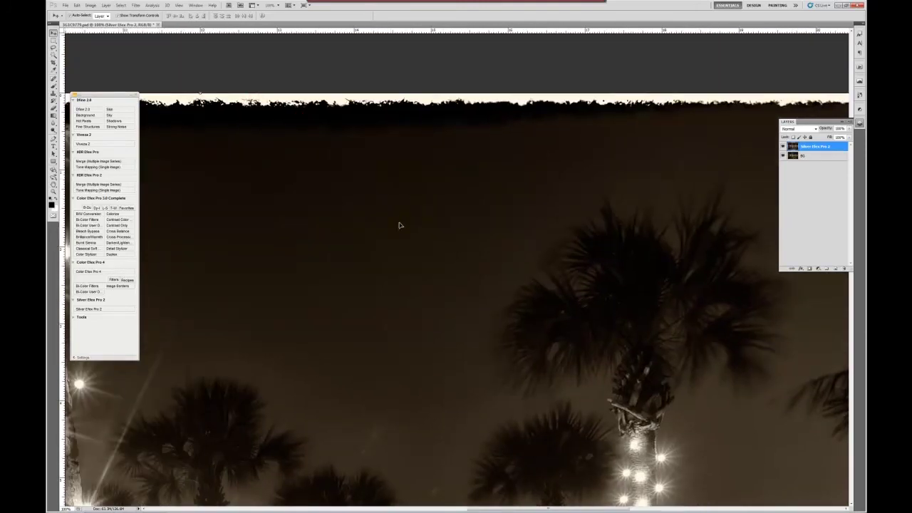
{"action": "left_click_drag", "start_coordinate": [379, 254], "coordinate": [515, 235]}
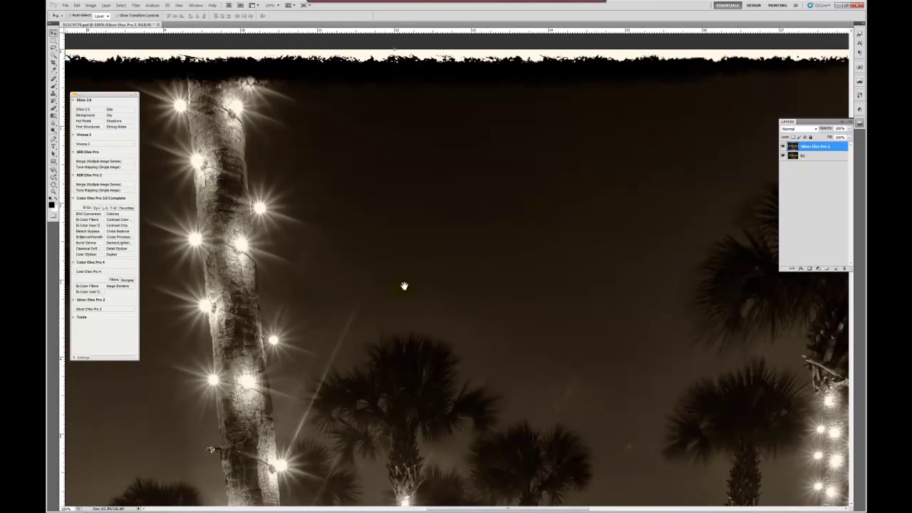
{"action": "left_click_drag", "start_coordinate": [404, 286], "coordinate": [549, 224]}
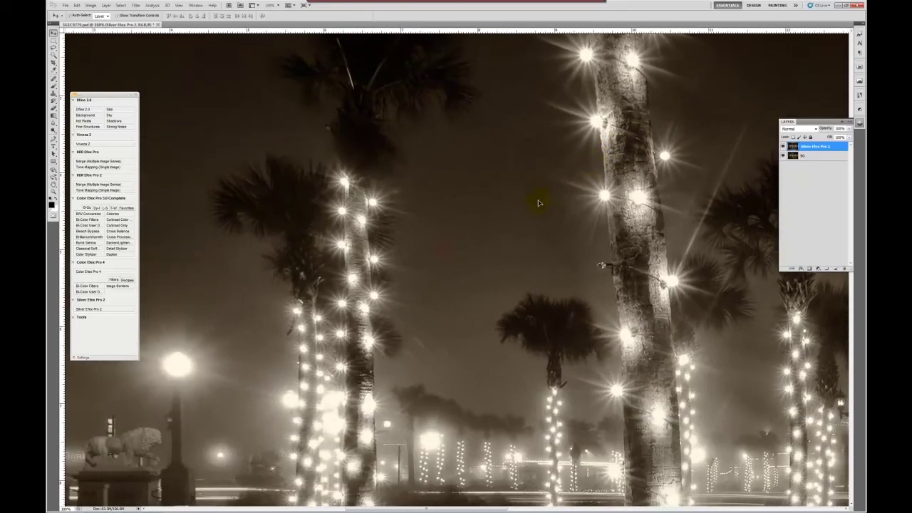
{"action": "left_click_drag", "start_coordinate": [460, 238], "coordinate": [541, 185]}
{"action": "left_click_drag", "start_coordinate": [409, 183], "coordinate": [519, 209]}
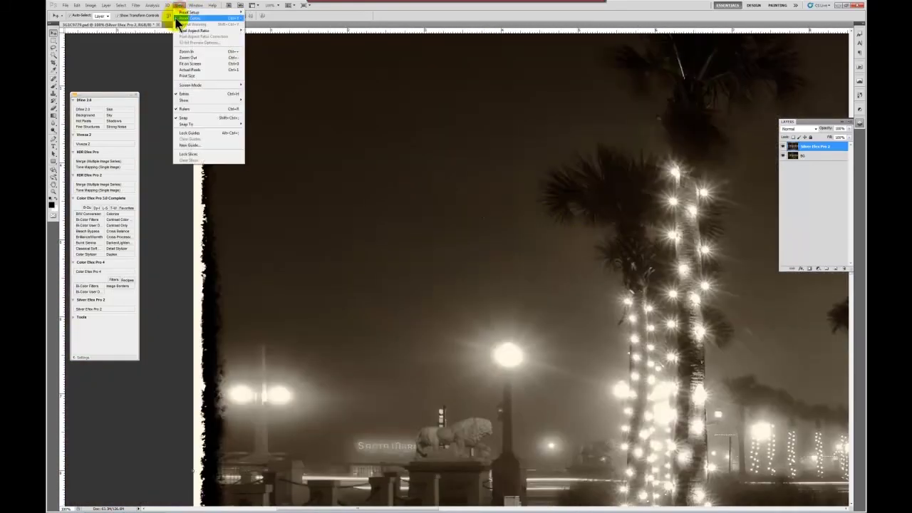
{"action": "left_click", "coordinate": [183, 63]}
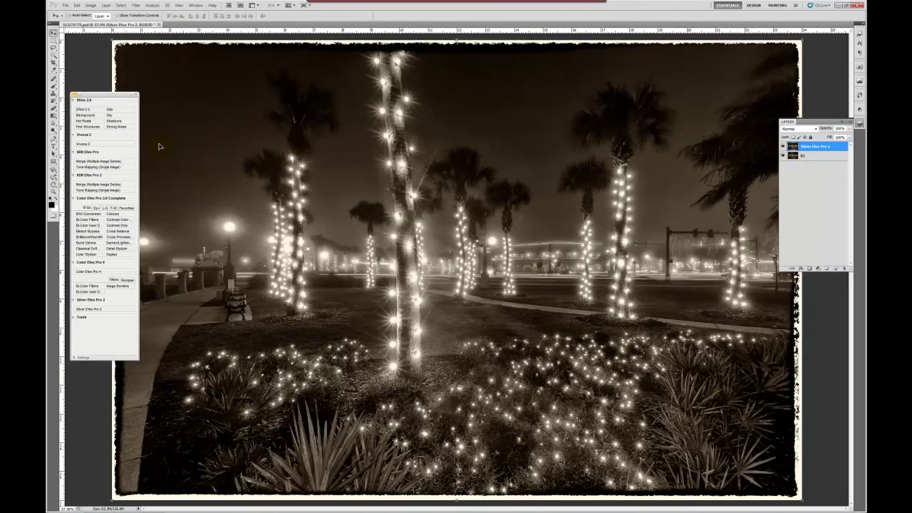